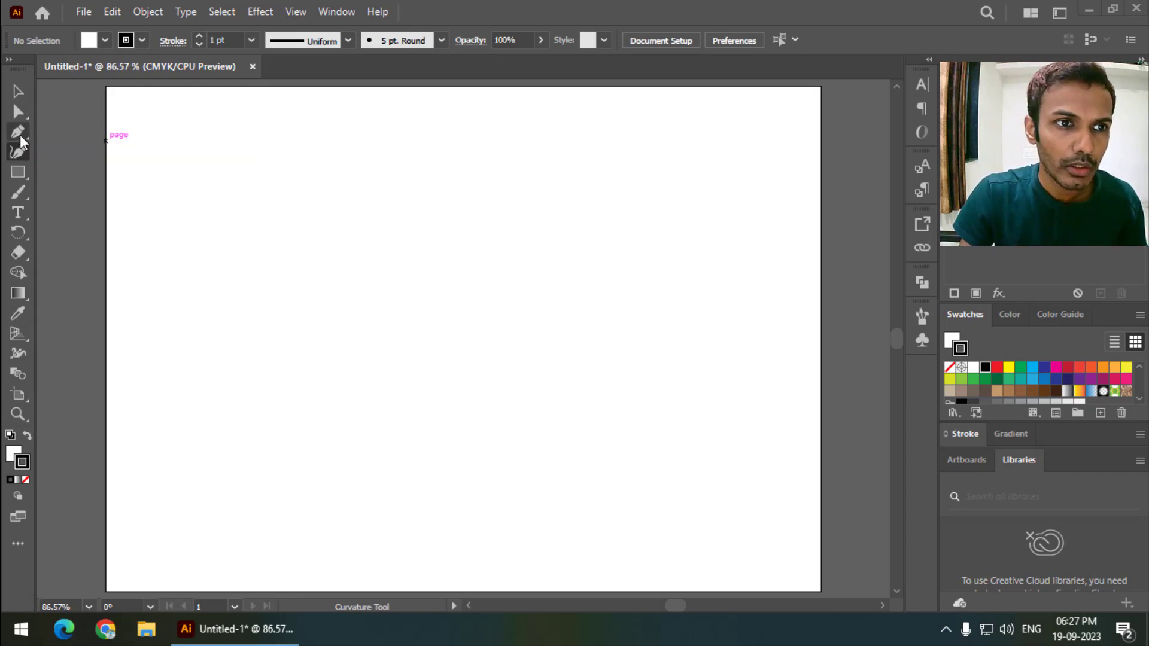
- Draw a rectangle in the left-centre of the artboard with the Rectangle tool
click(20, 134)
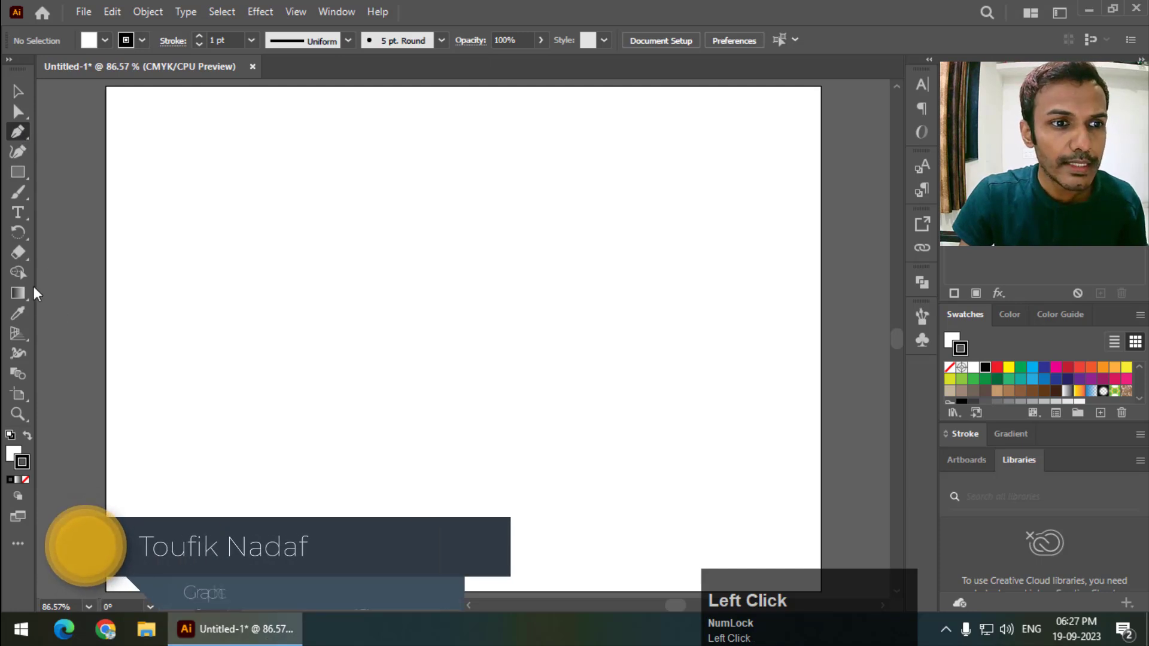
drag(24, 177, 57, 176)
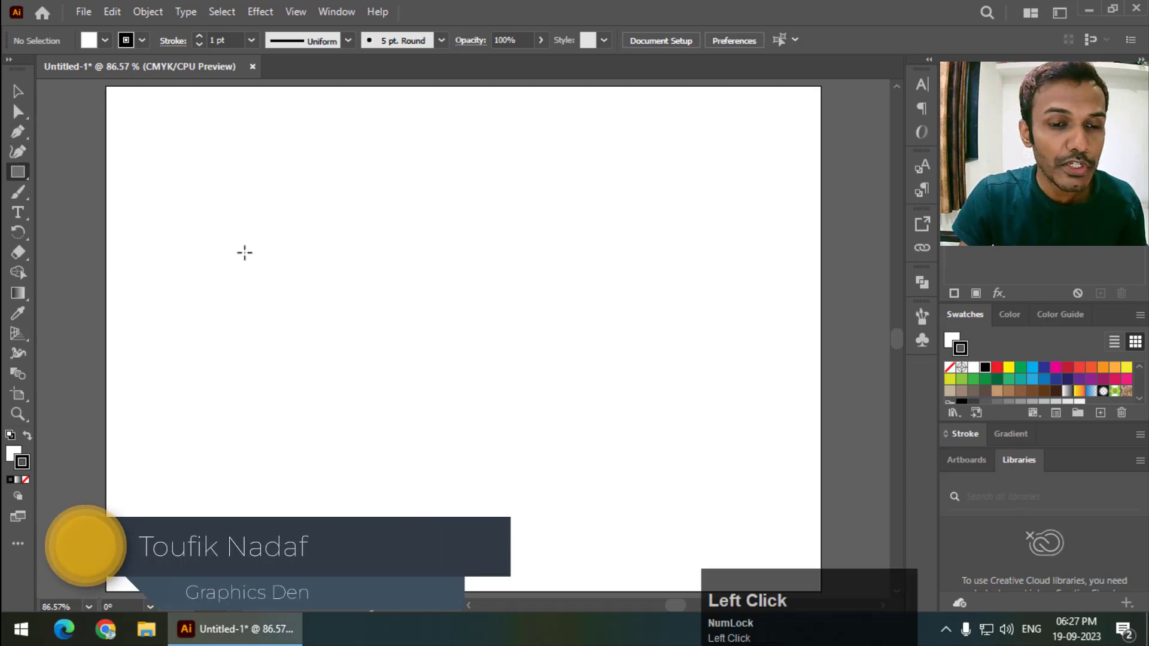
drag(222, 271, 587, 472)
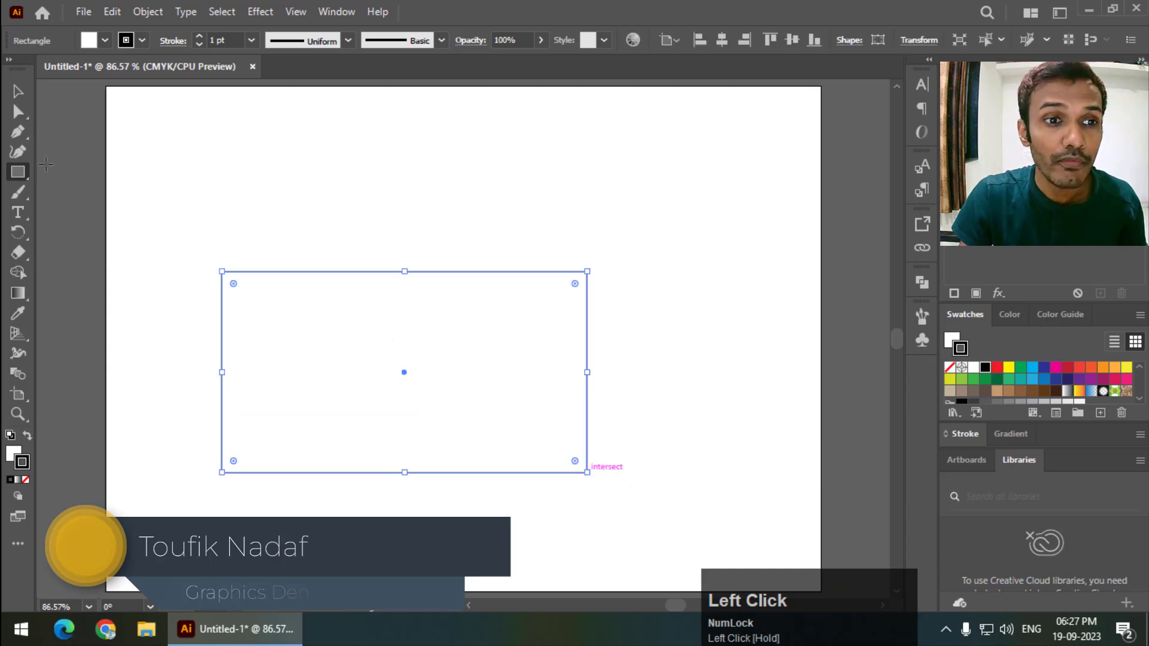
- Set the rectangle's fill colour to red
click(14, 457)
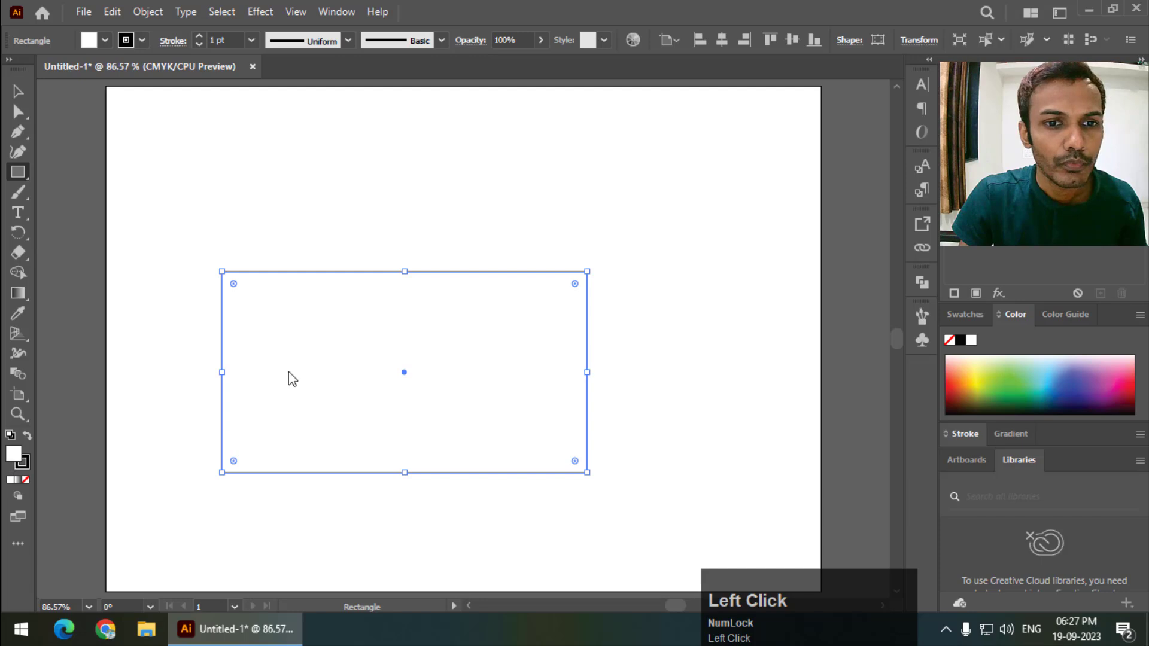
drag(467, 248, 550, 205)
click(765, 213)
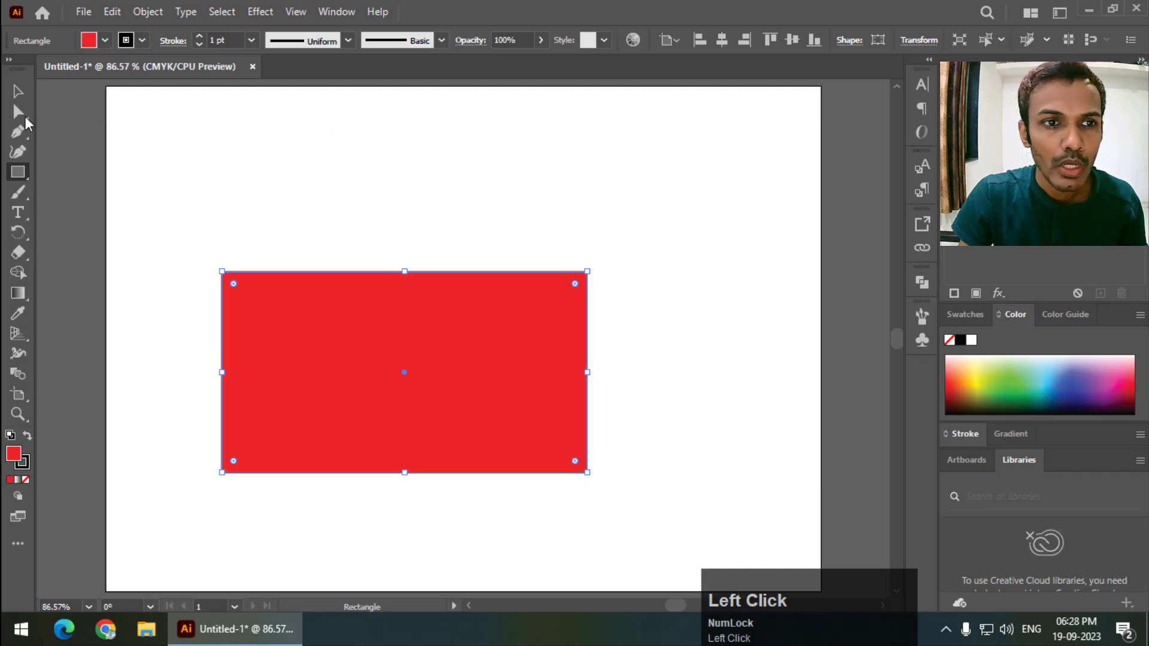
- Move the rectangle slightly and add an anchor point at the middle of its top edge
click(18, 91)
drag(365, 353, 428, 303)
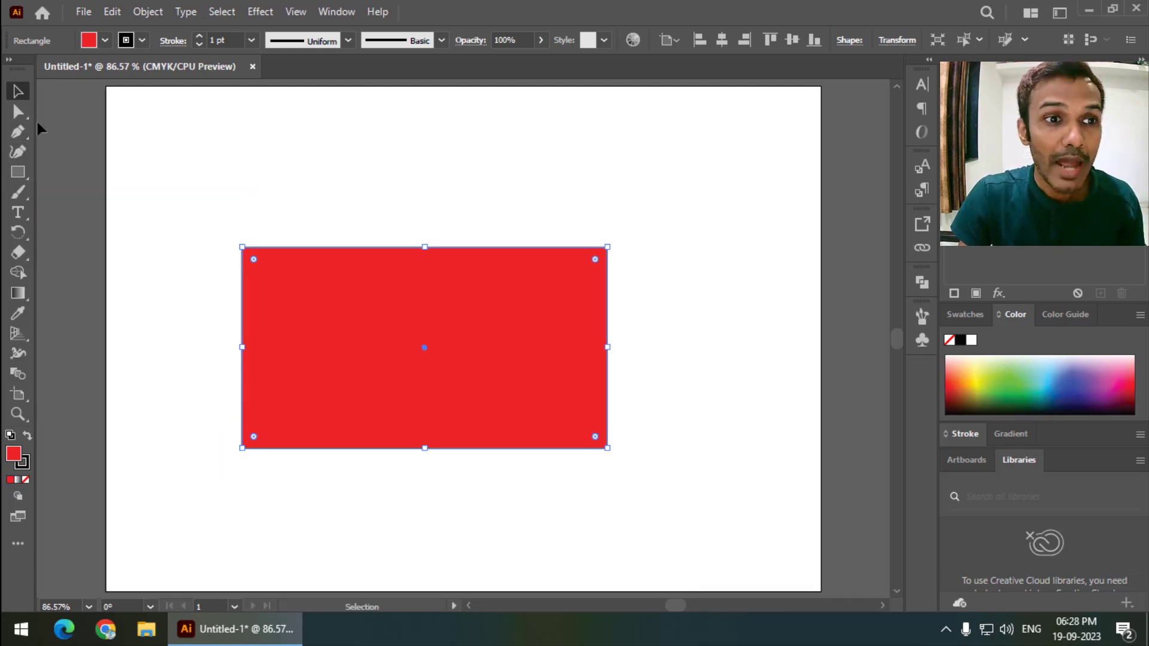
click(23, 135)
drag(24, 135, 118, 192)
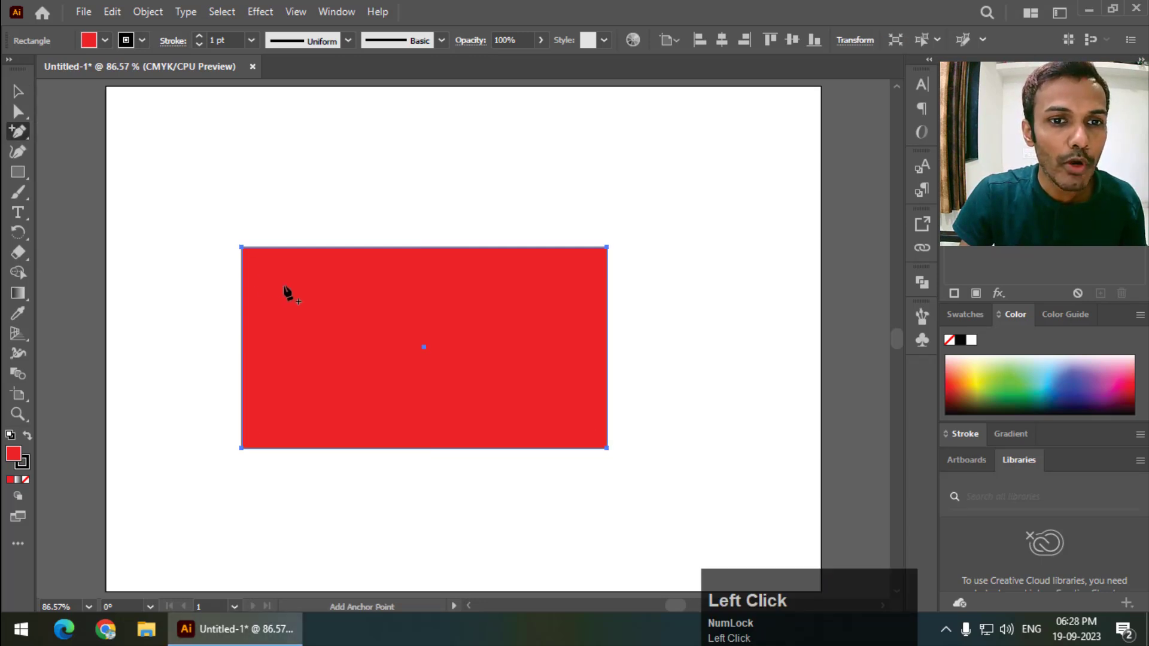
click(420, 247)
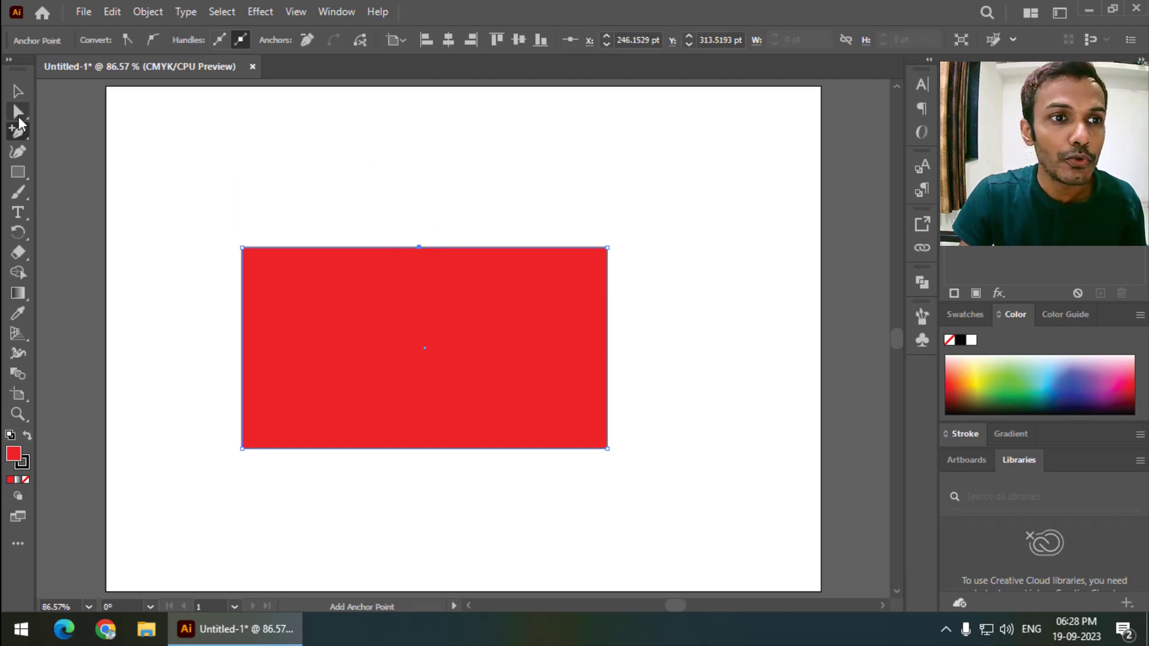
- Drag the new top anchor point upward to form a pointed roof
drag(18, 118, 18, 118)
click(113, 111)
drag(419, 248, 436, 164)
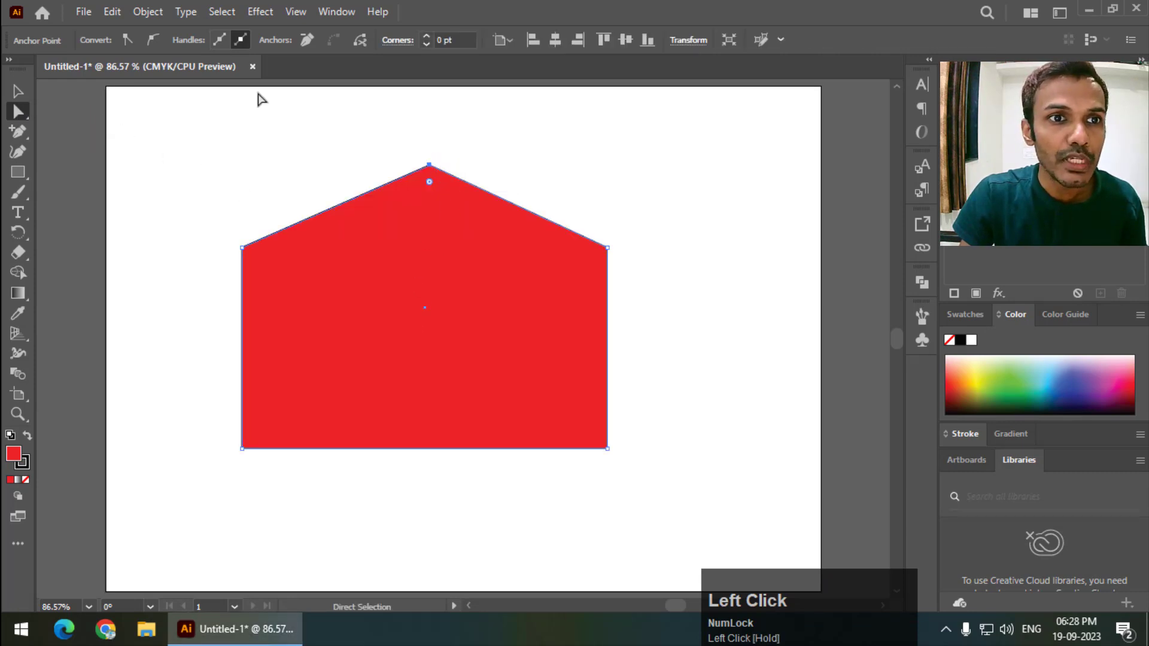
- Convert the peak anchor to smooth and stretch its handles into a rounded arch top
click(152, 39)
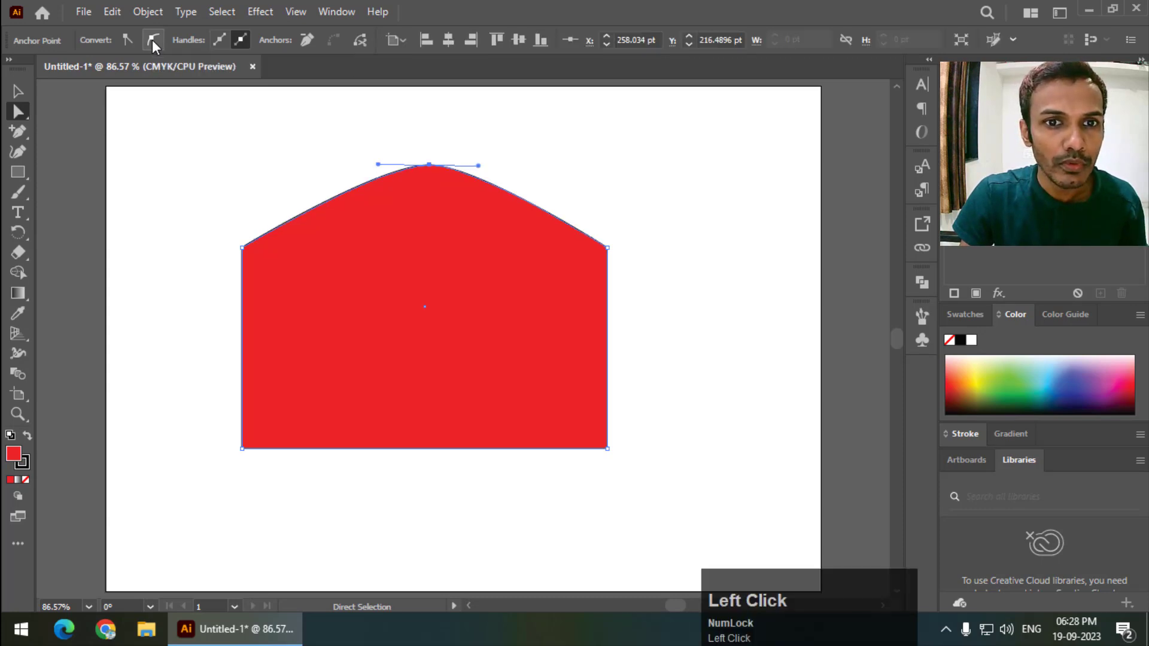
drag(479, 171, 574, 152)
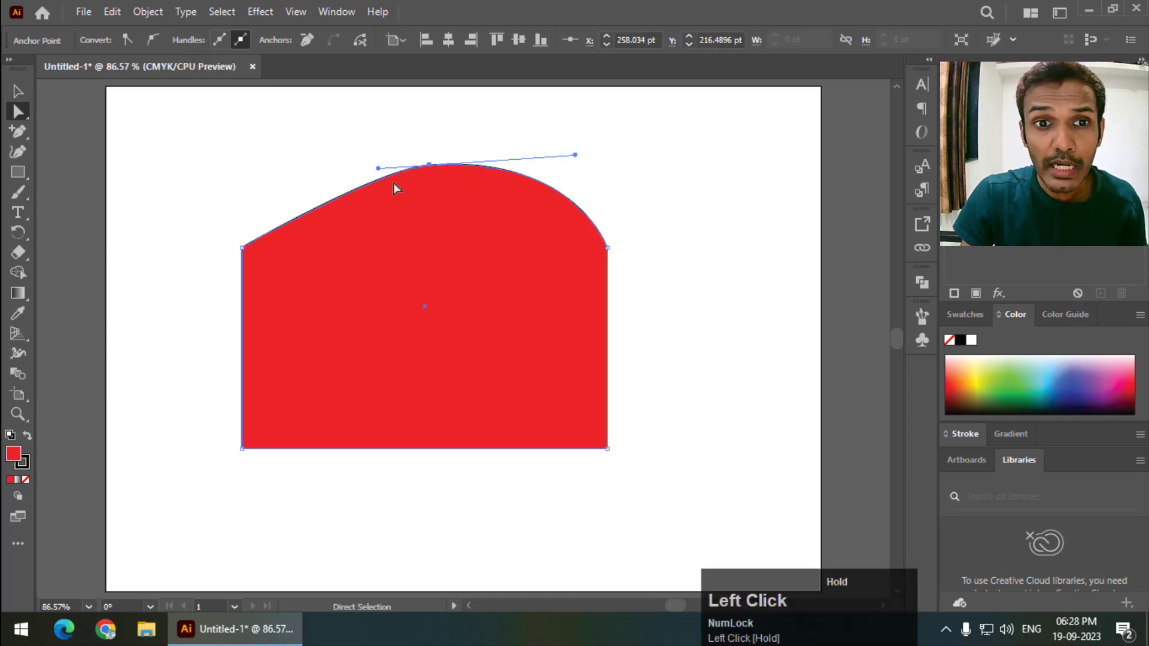
drag(380, 171, 275, 164)
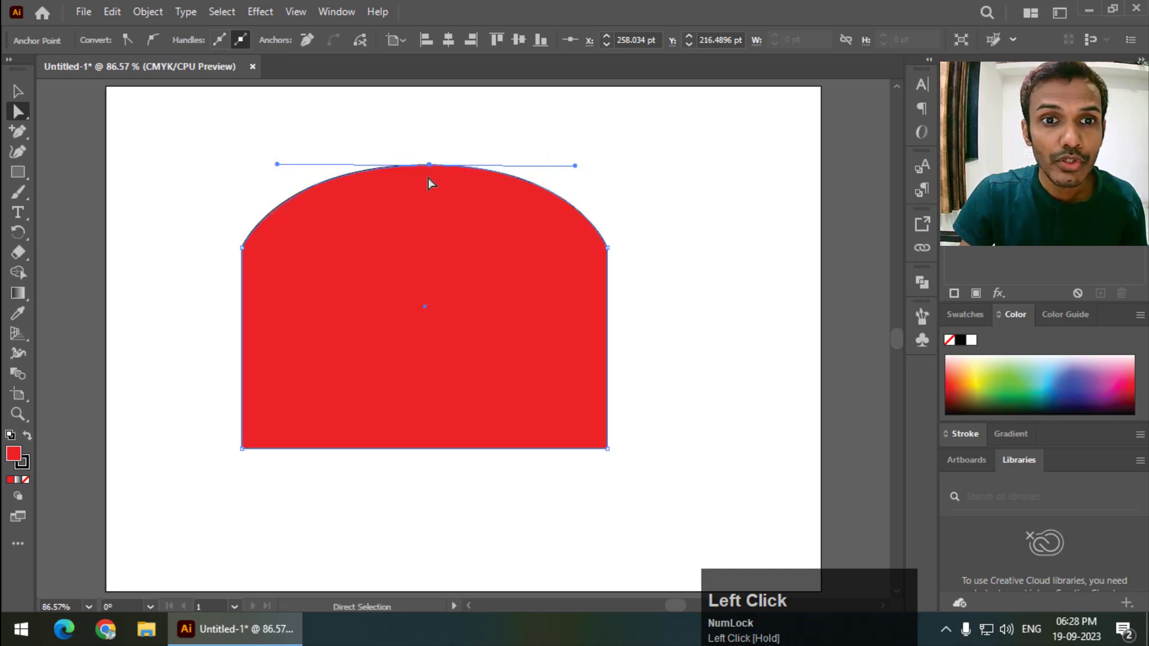
drag(429, 168, 426, 154)
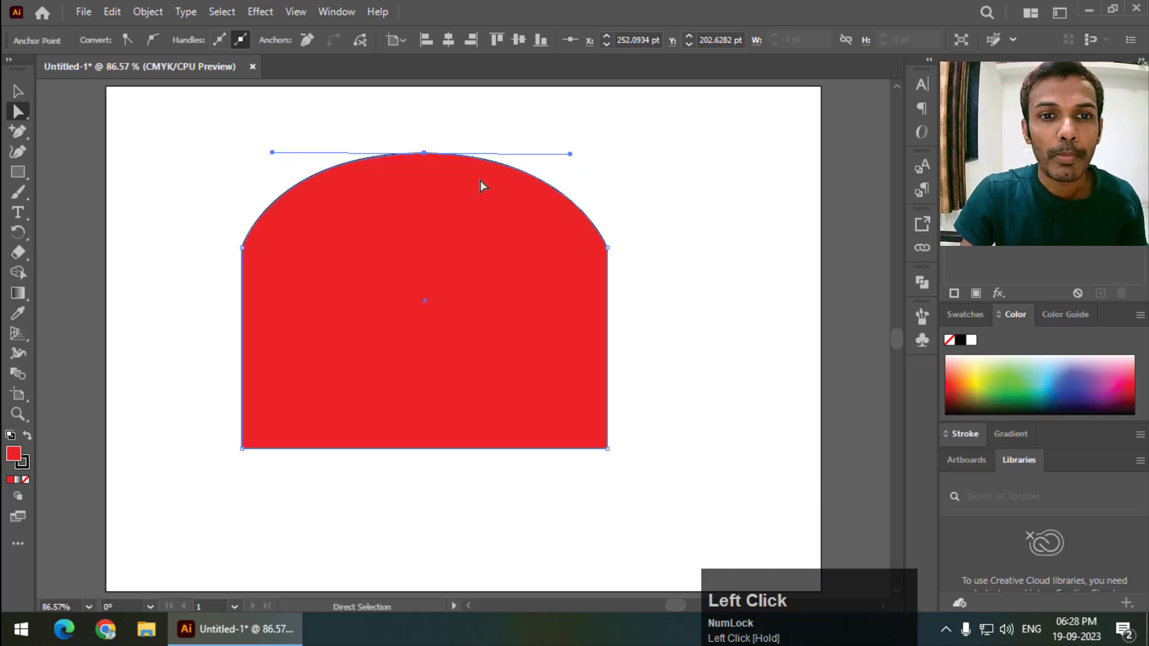
- Scale the arched shape down and move it towards the left
click(17, 91)
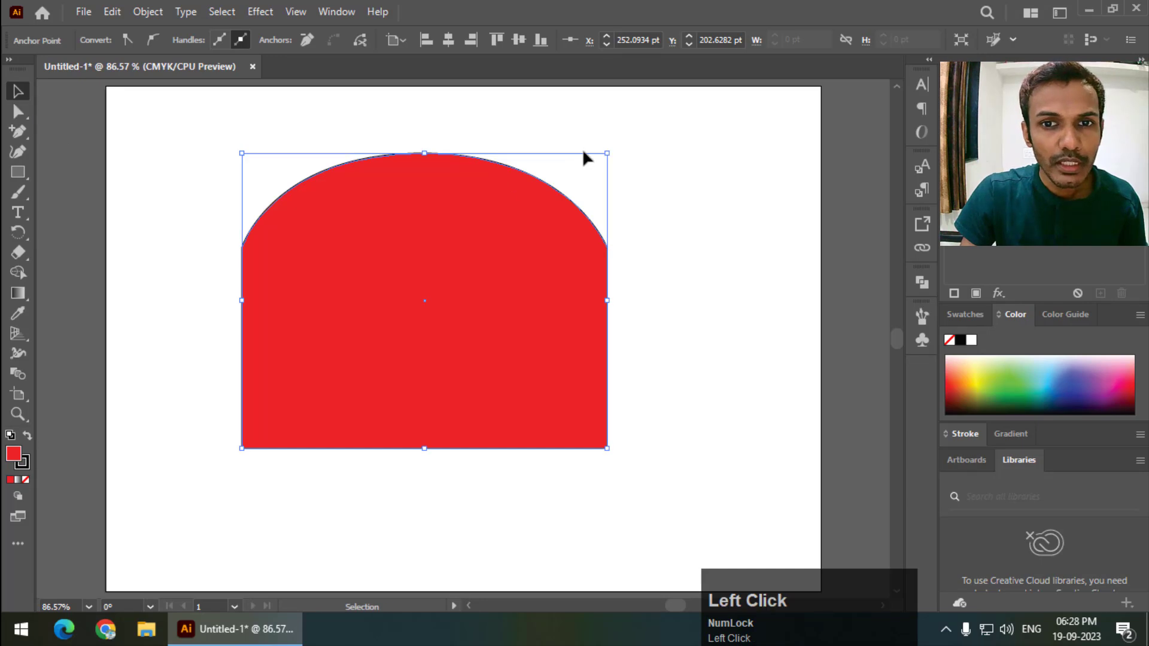
drag(608, 153, 526, 260)
drag(403, 331, 361, 303)
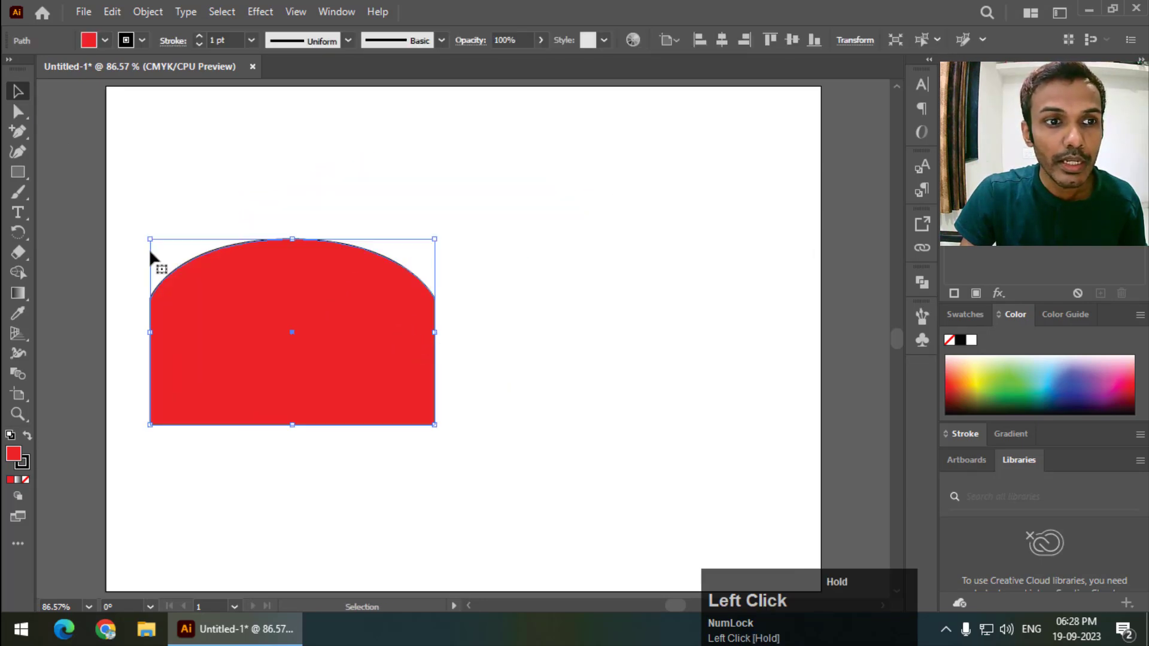
- Draw a second rectangle to the right of the arched shape
drag(18, 174, 110, 173)
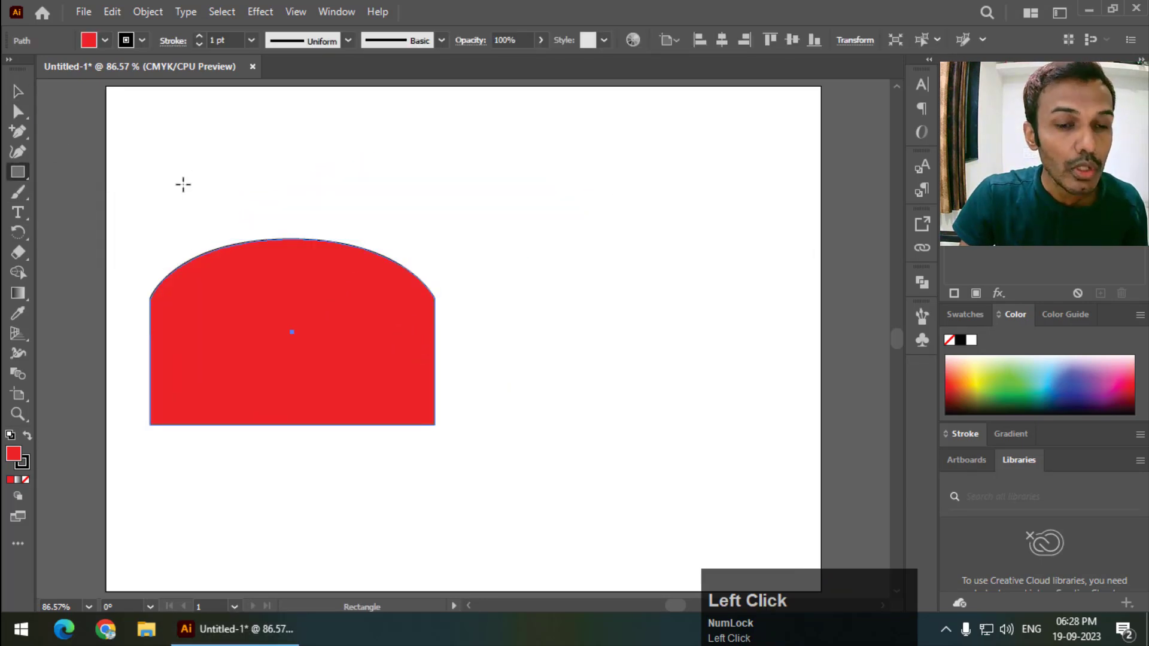
mouse_move(505, 278)
mouse_down()
mouse_move(638, 388)
mouse_move(772, 424)
mouse_up()
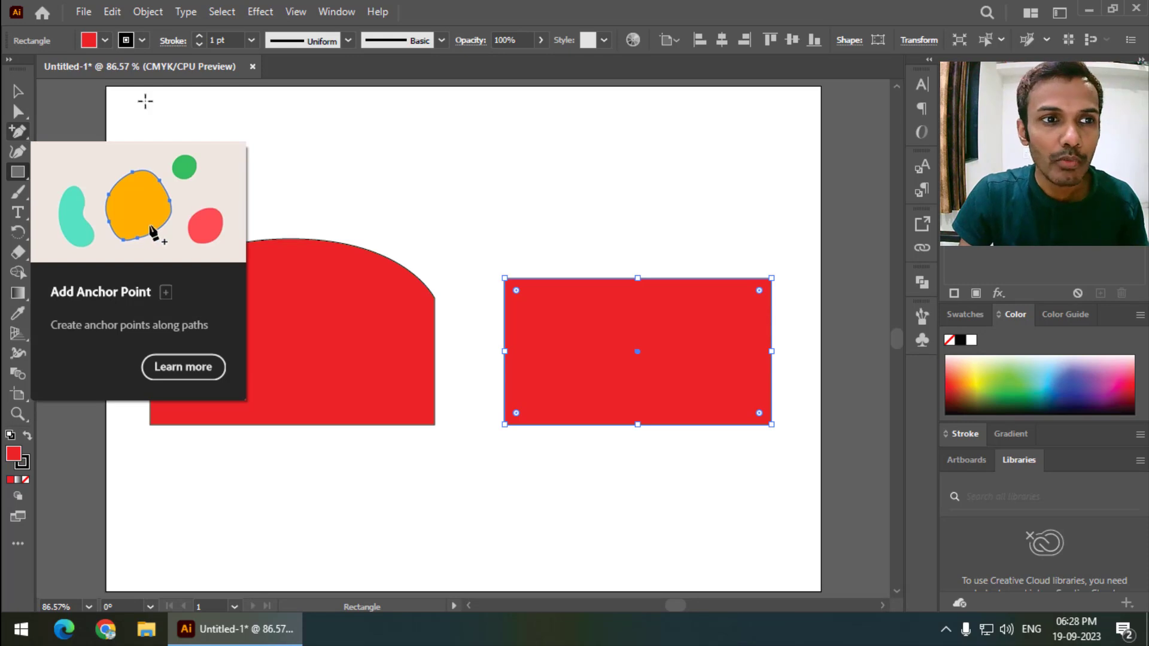
- With the Curvature tool, pull the second rectangle's top edge up into a tall arch
click(18, 151)
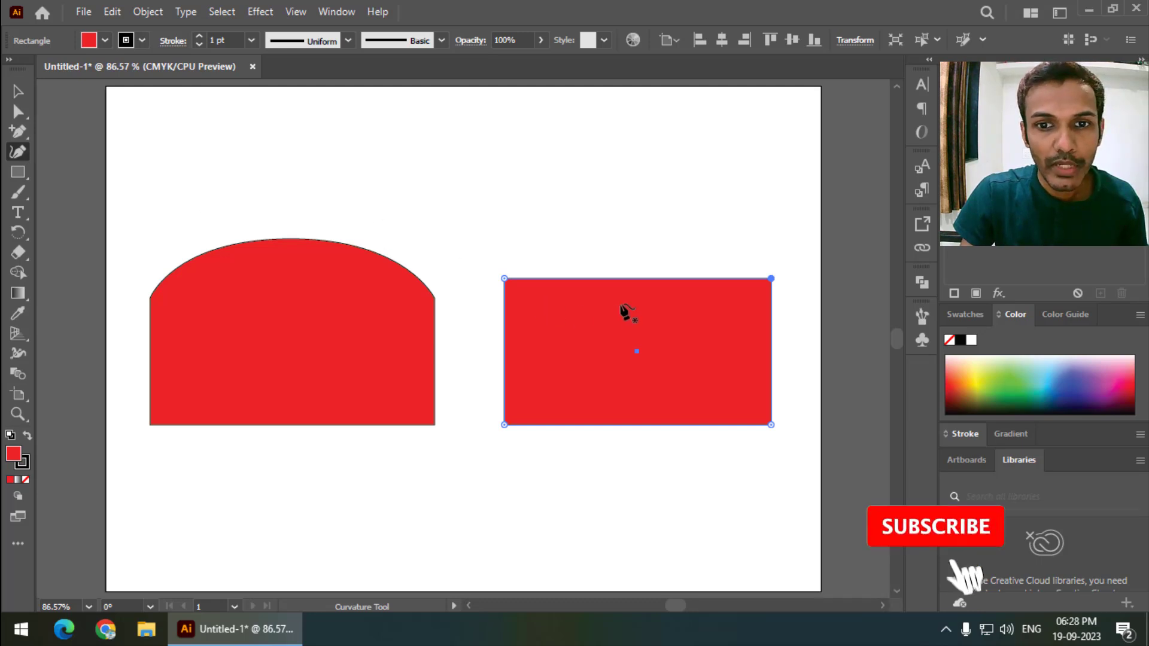
drag(641, 279, 641, 213)
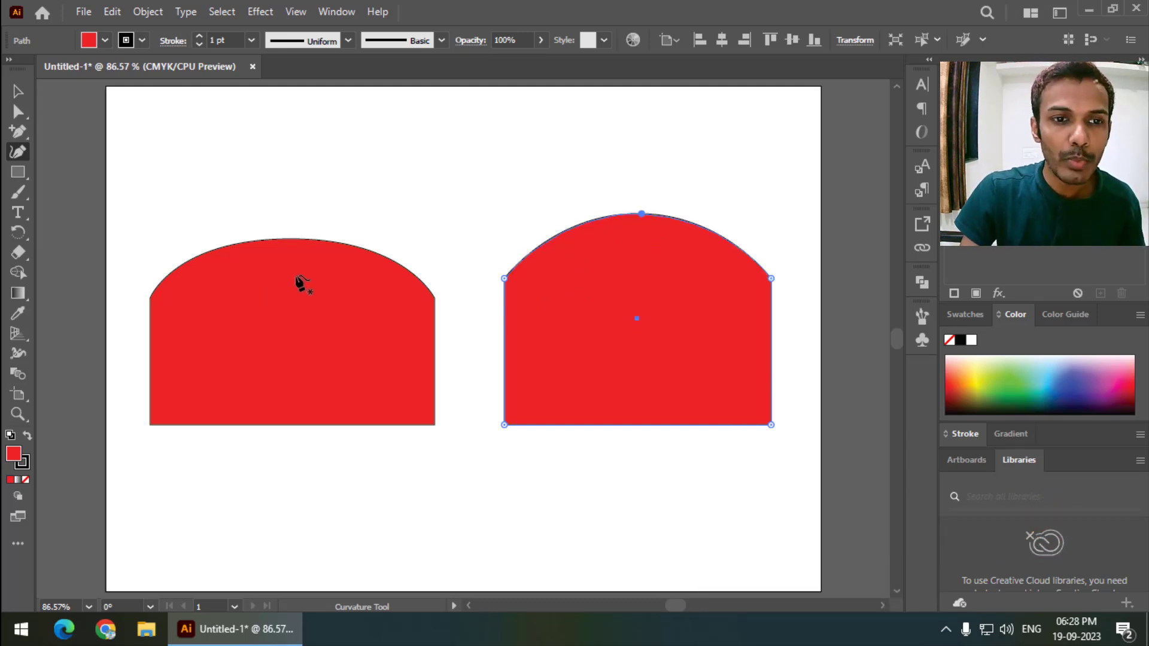
drag(640, 213, 626, 177)
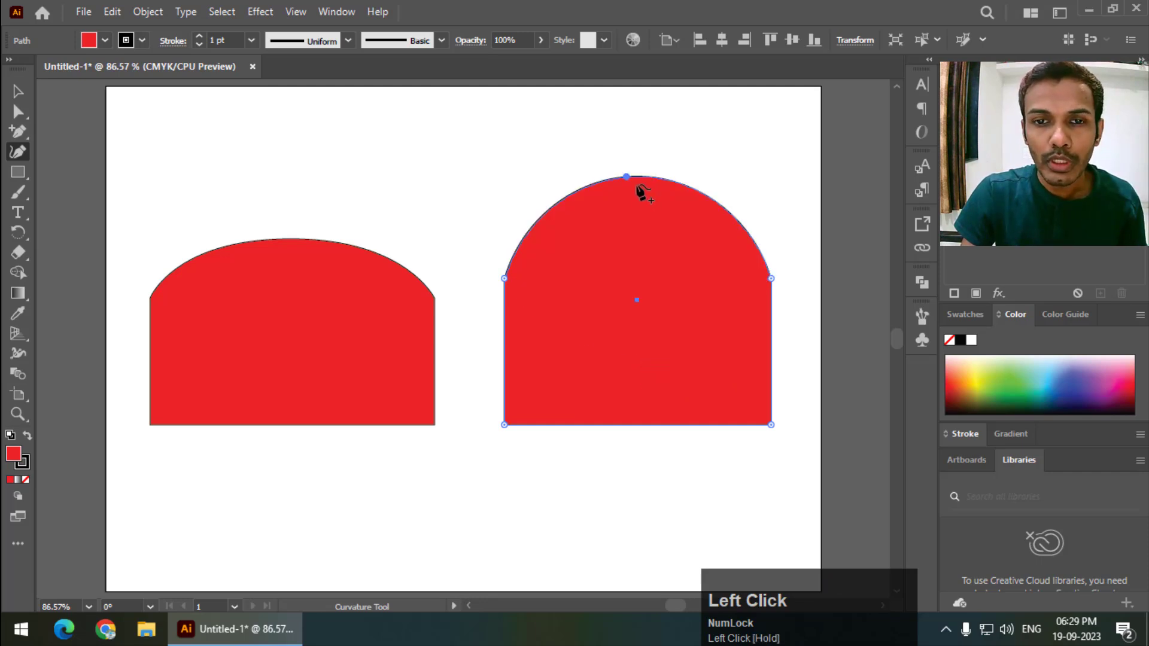
- Add a point on the arch, convert the top points to corners, and drag them into an angled top
click(708, 196)
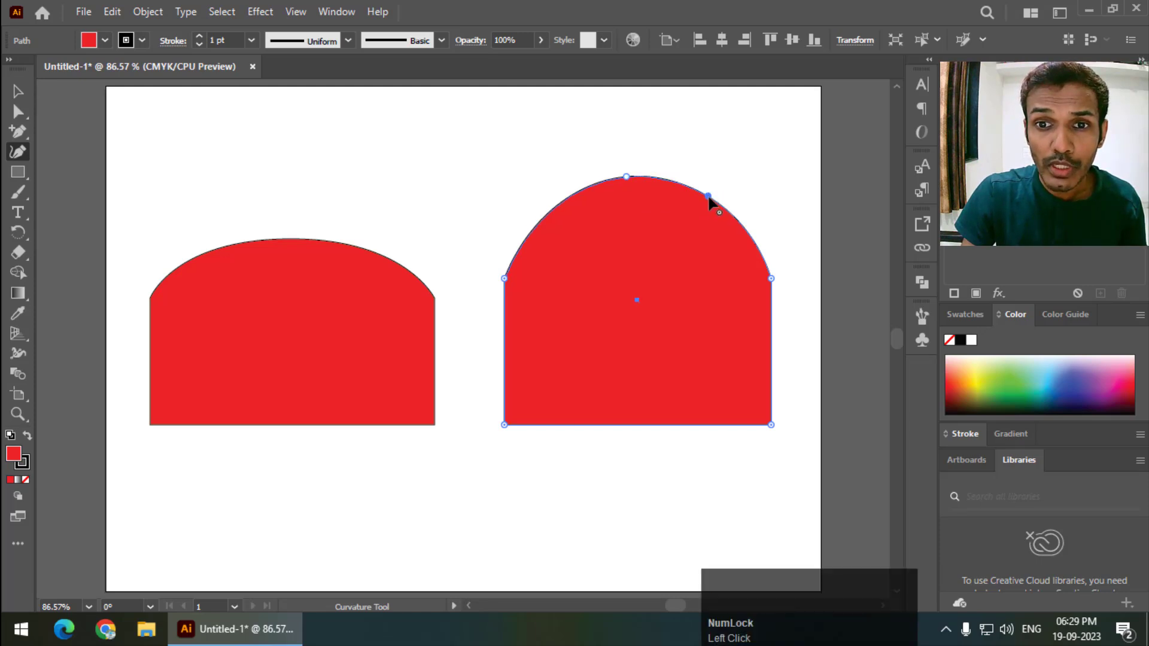
double_click(708, 197)
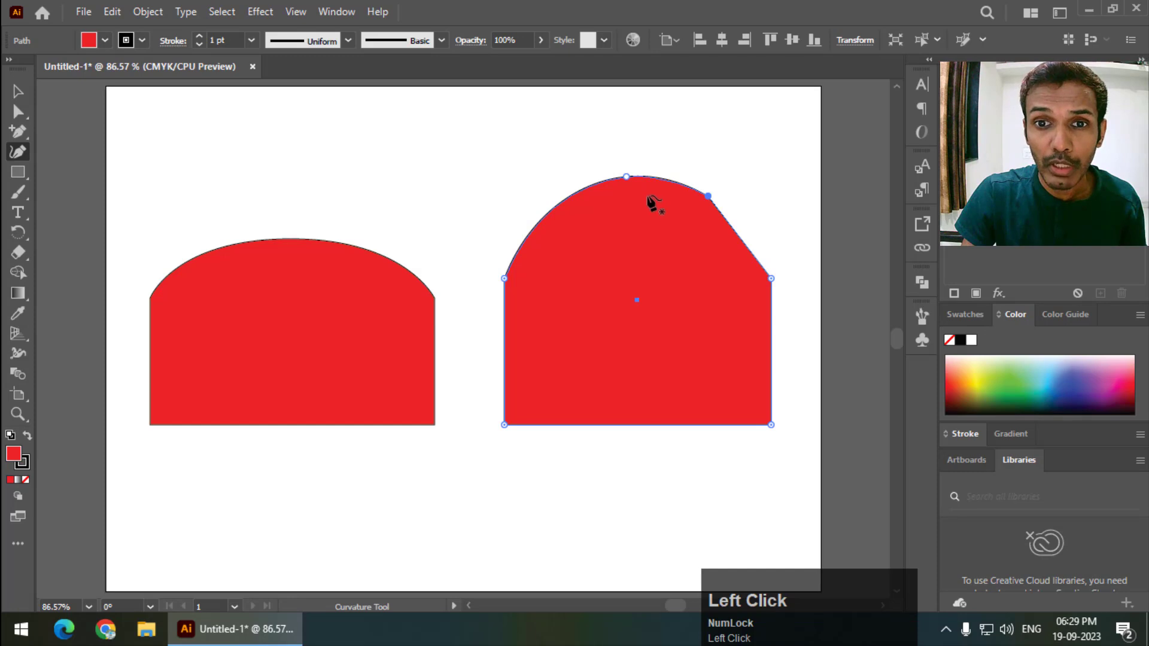
double_click(626, 177)
drag(709, 198, 735, 176)
drag(627, 177, 528, 165)
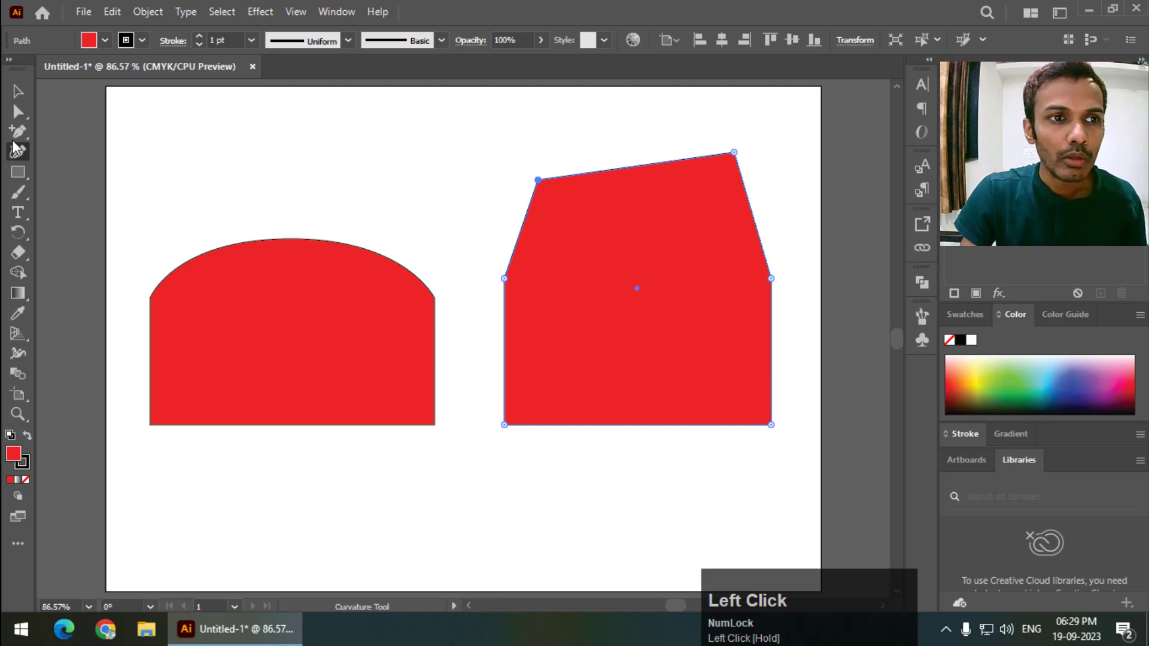
drag(20, 135, 92, 207)
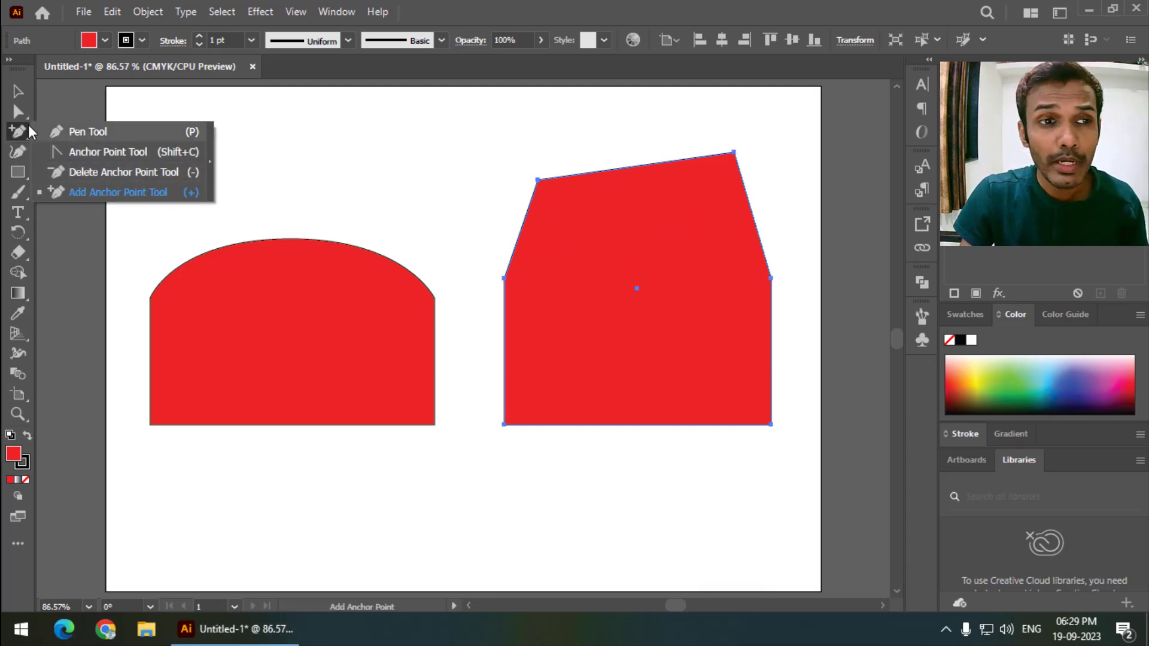
click(622, 170)
click(687, 336)
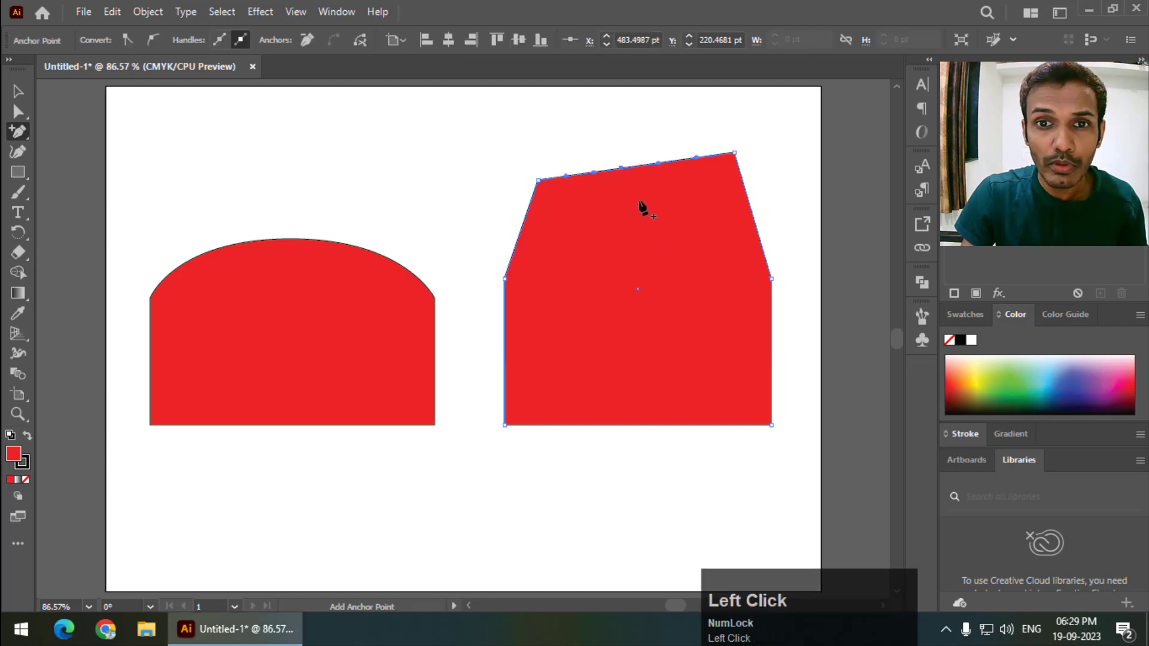
key(ctrl+z)
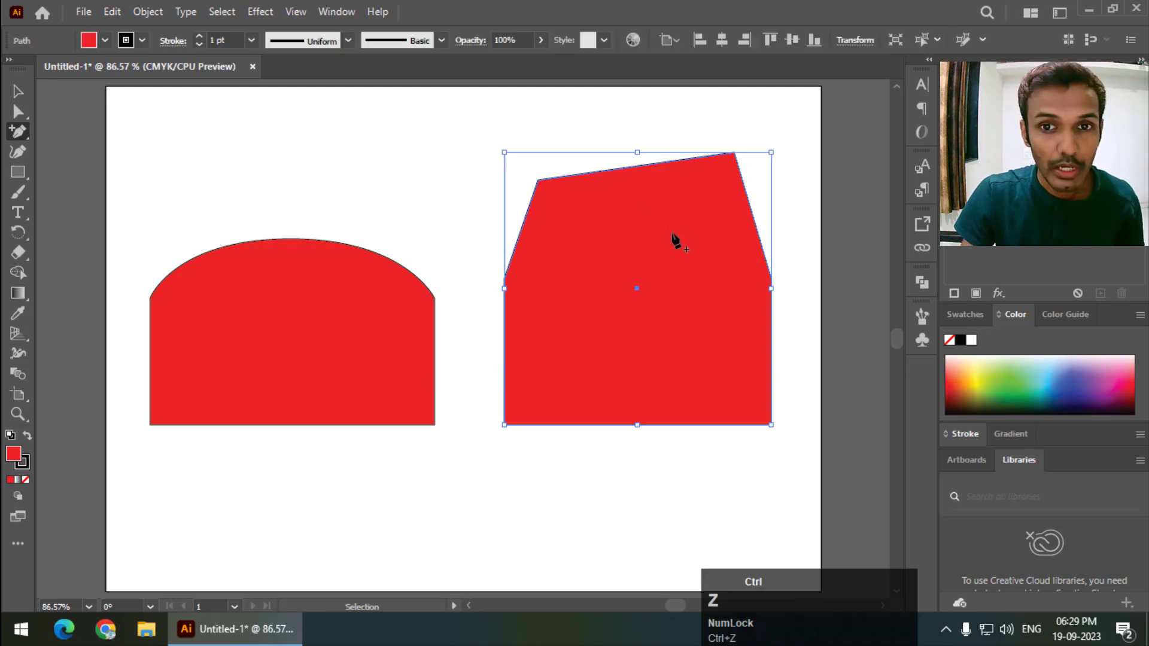
click(623, 169)
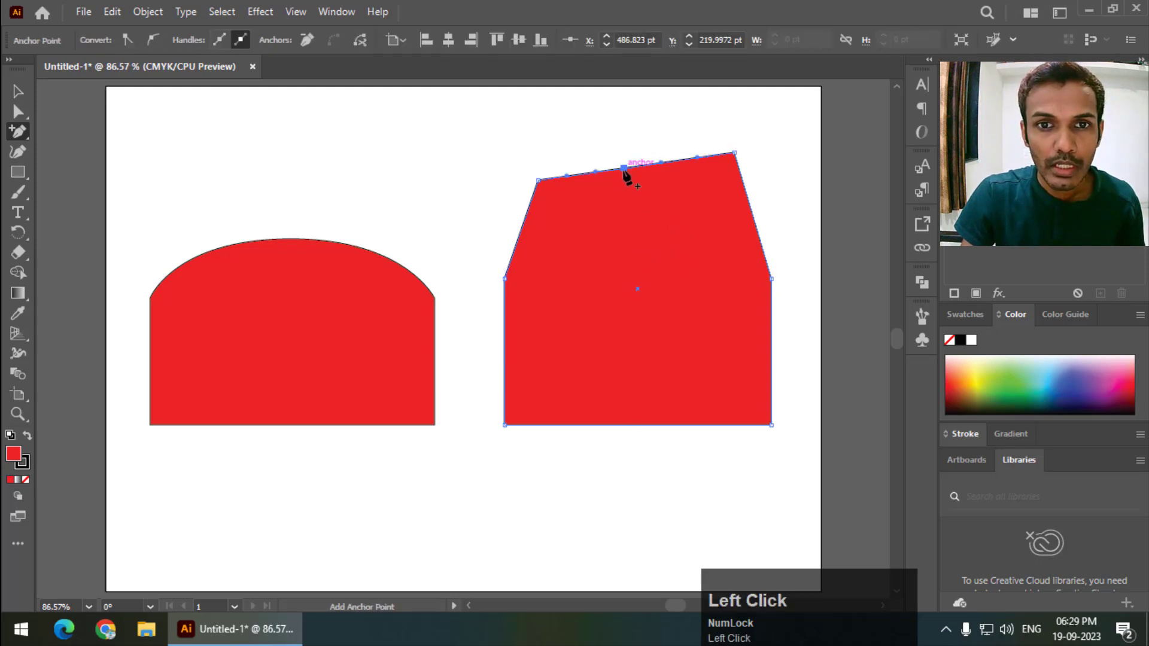
key(ctrl+z)
- Add a corner point at the middle of the top edge and pull the upper-left corner outward
click(18, 152)
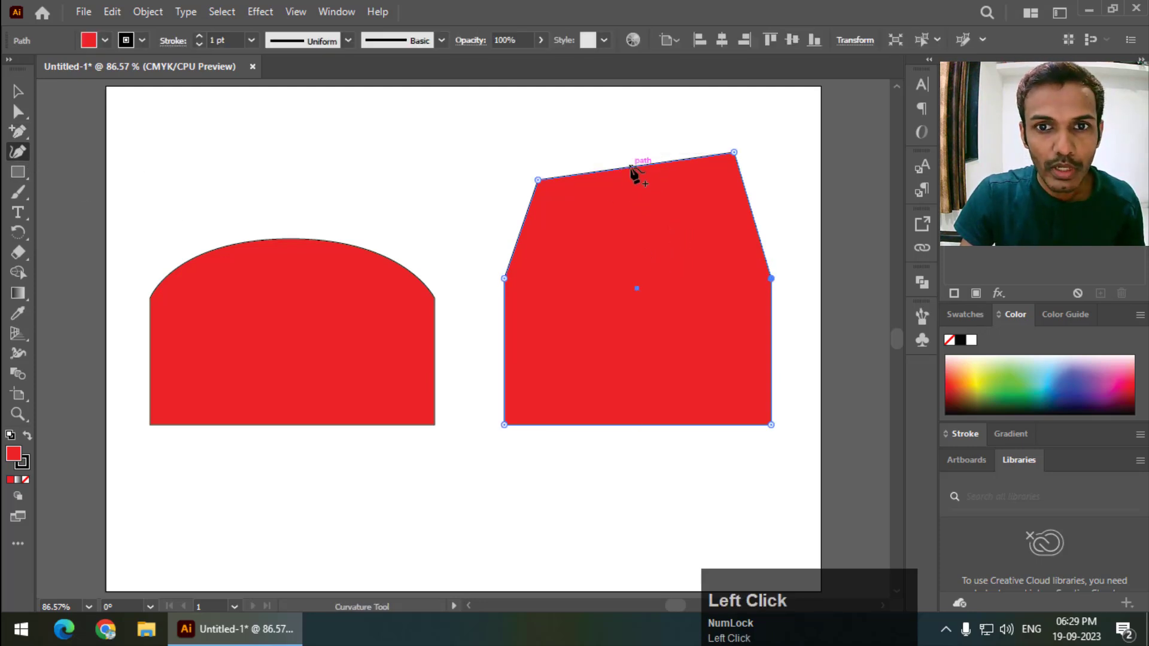
drag(630, 167, 632, 140)
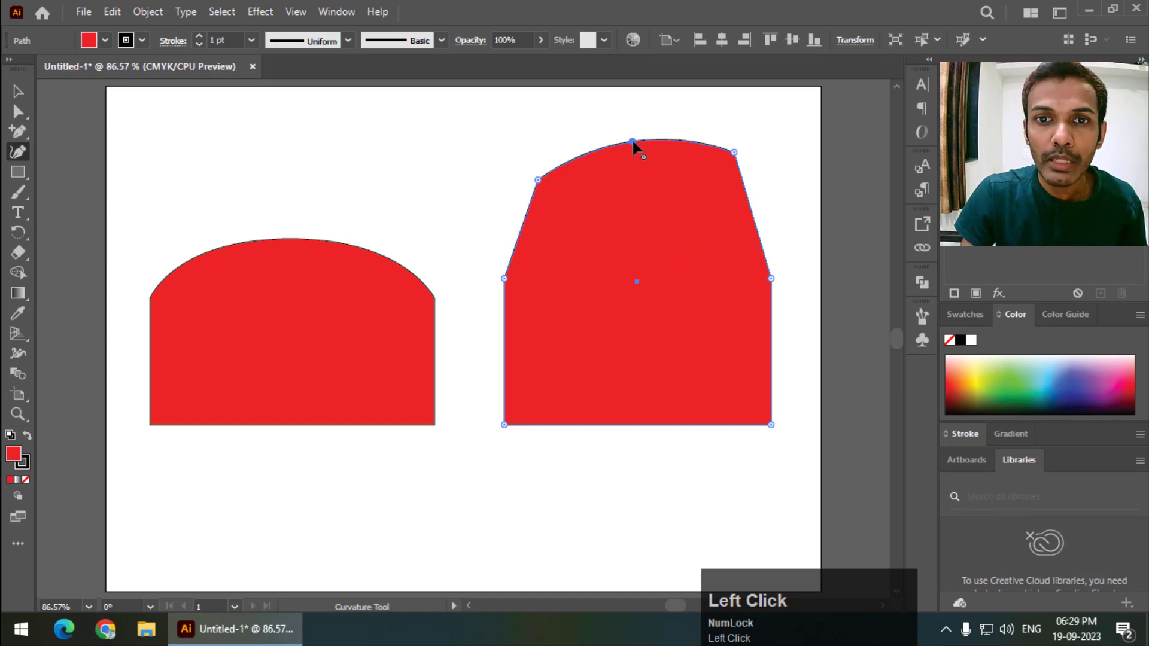
double_click(632, 141)
drag(609, 268, 486, 170)
double_click(634, 259)
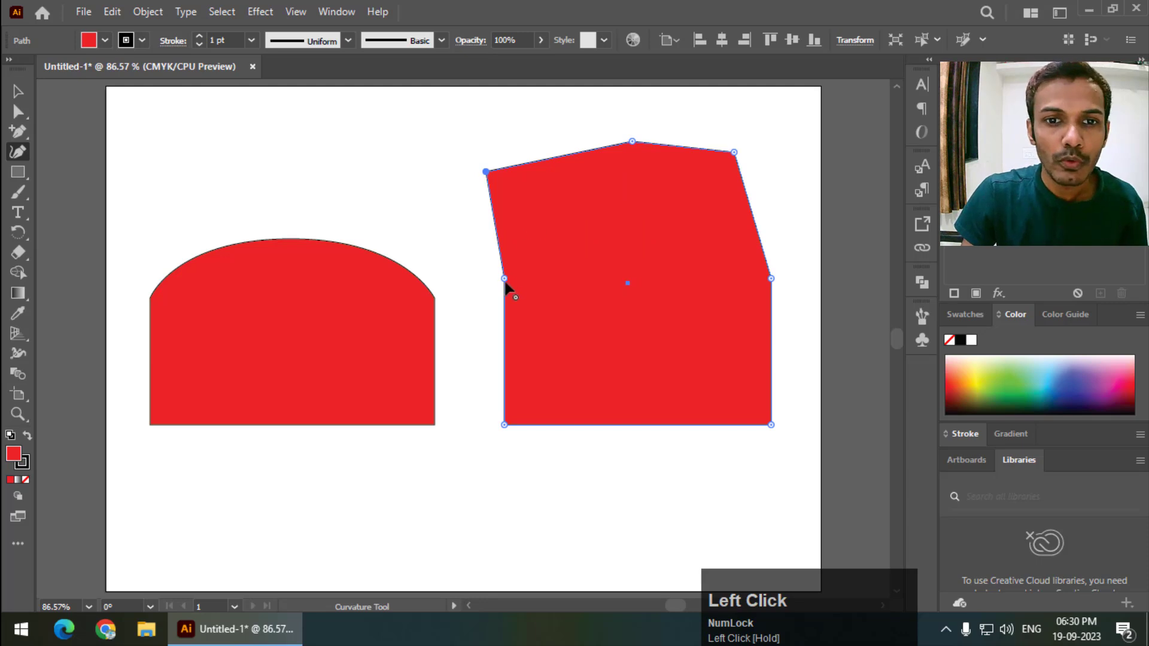
- Push the left side inward into a notch with an extra corner point on its upper segment
drag(505, 278, 600, 339)
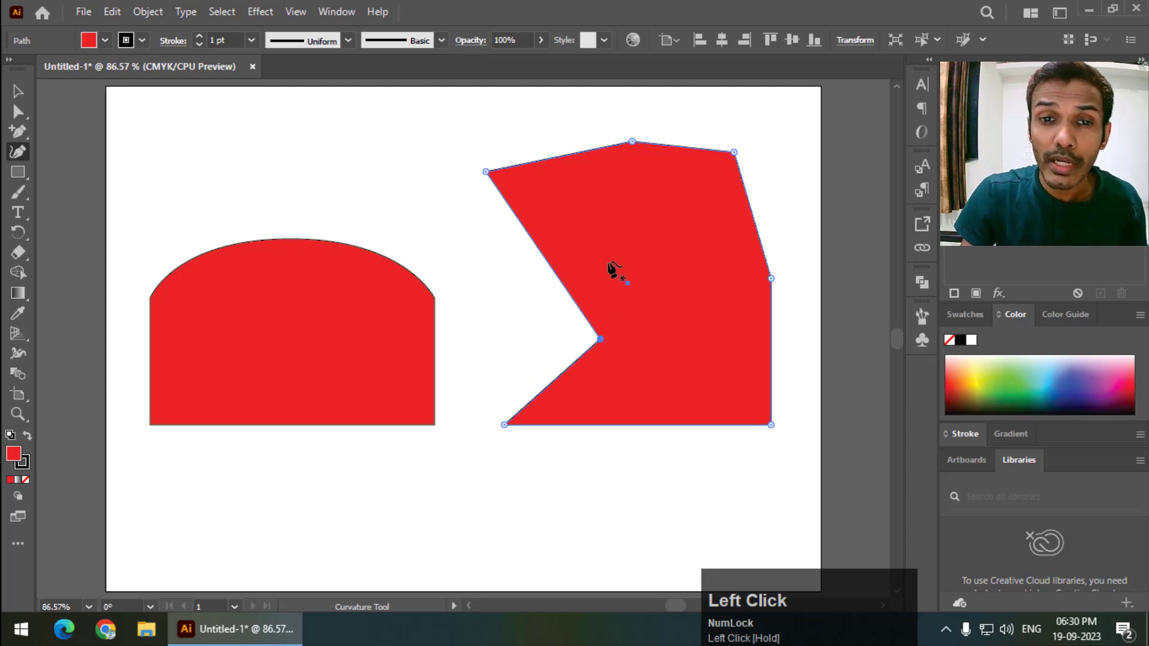
mouse_move(601, 339)
mouse_down()
mouse_move(518, 315)
mouse_move(608, 317)
mouse_up()
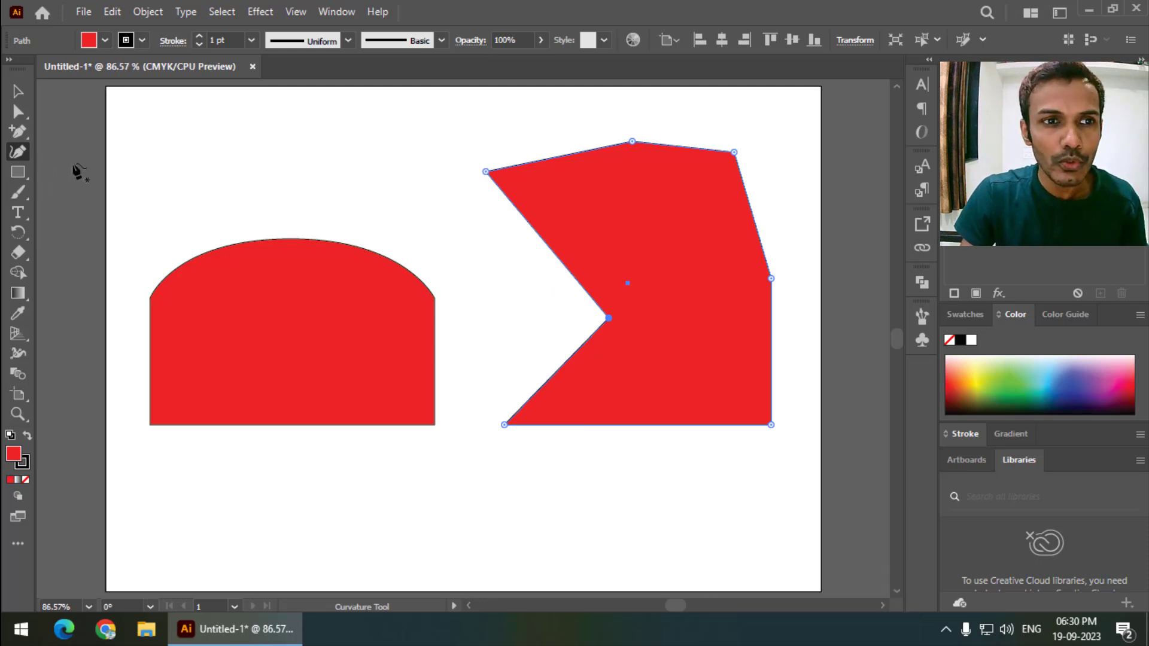
drag(554, 255, 509, 288)
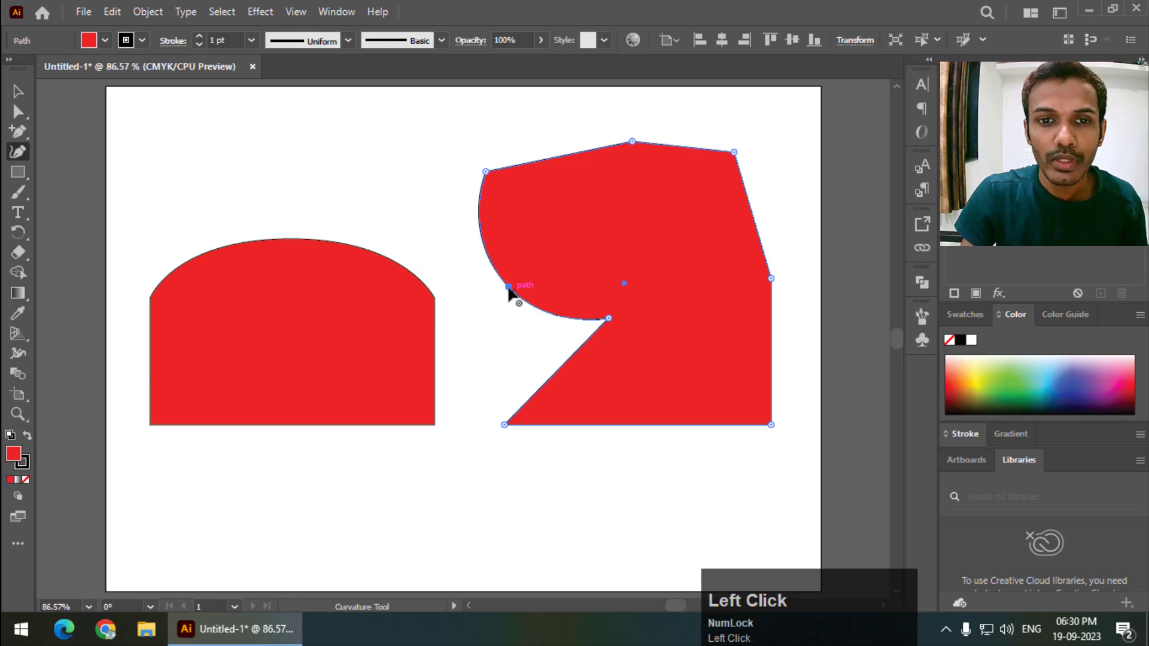
double_click(509, 287)
drag(508, 286, 623, 203)
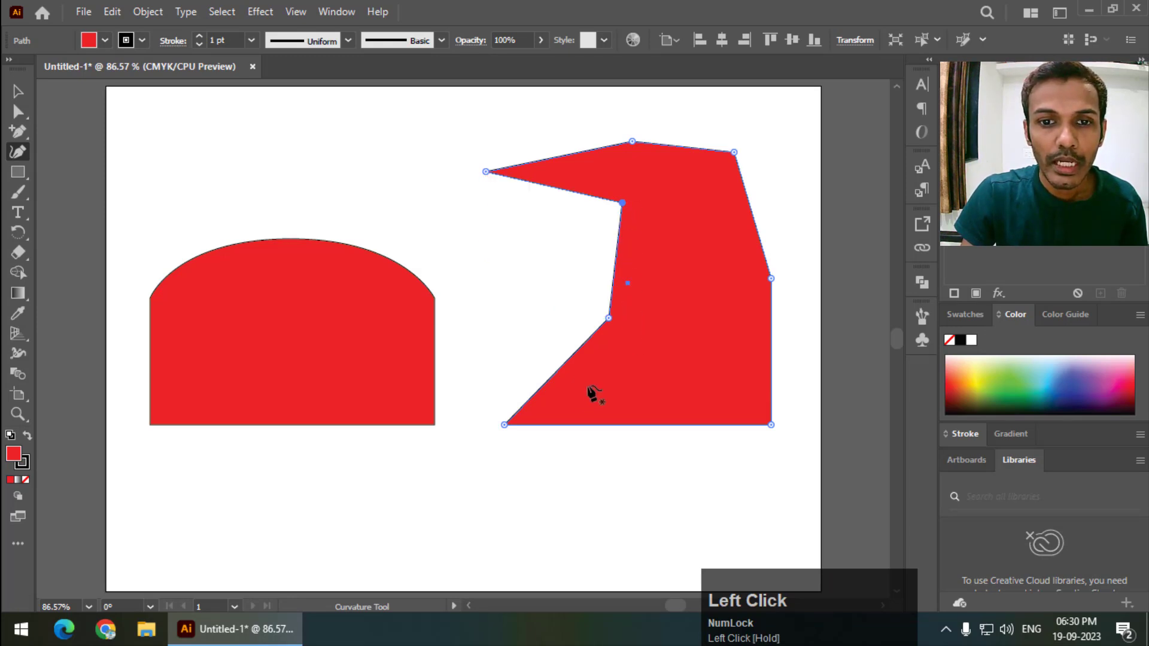
- Curve the lower-left segment into a rounded bulge with a corner point at its top
drag(551, 377, 542, 340)
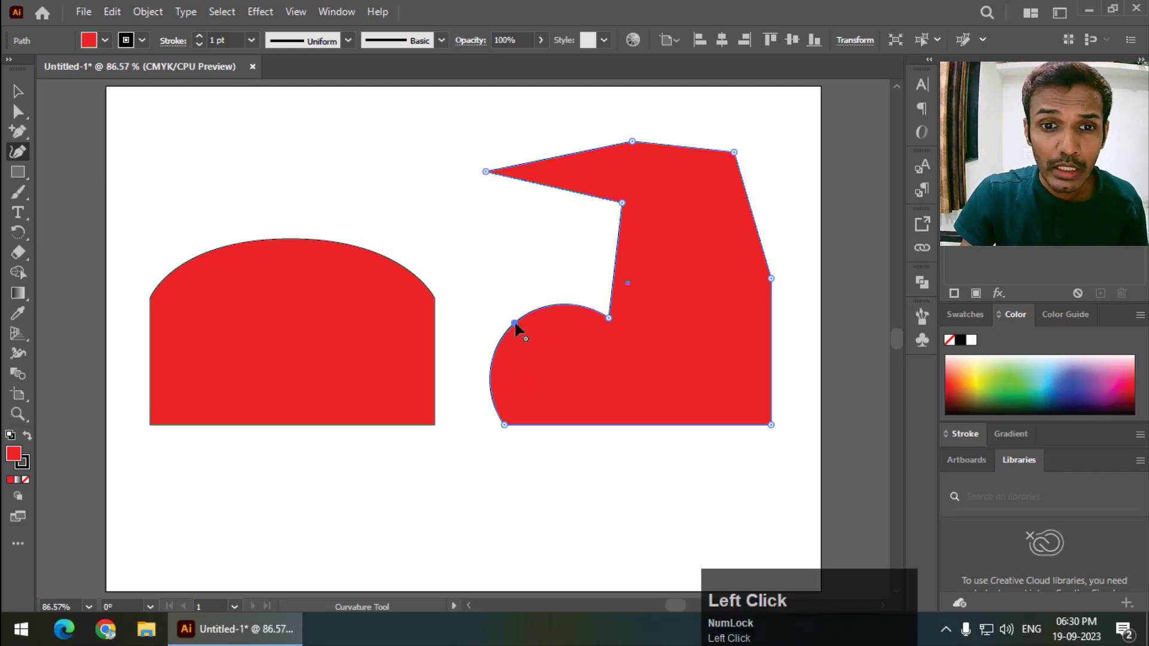
double_click(515, 322)
drag(514, 322, 496, 286)
double_click(497, 286)
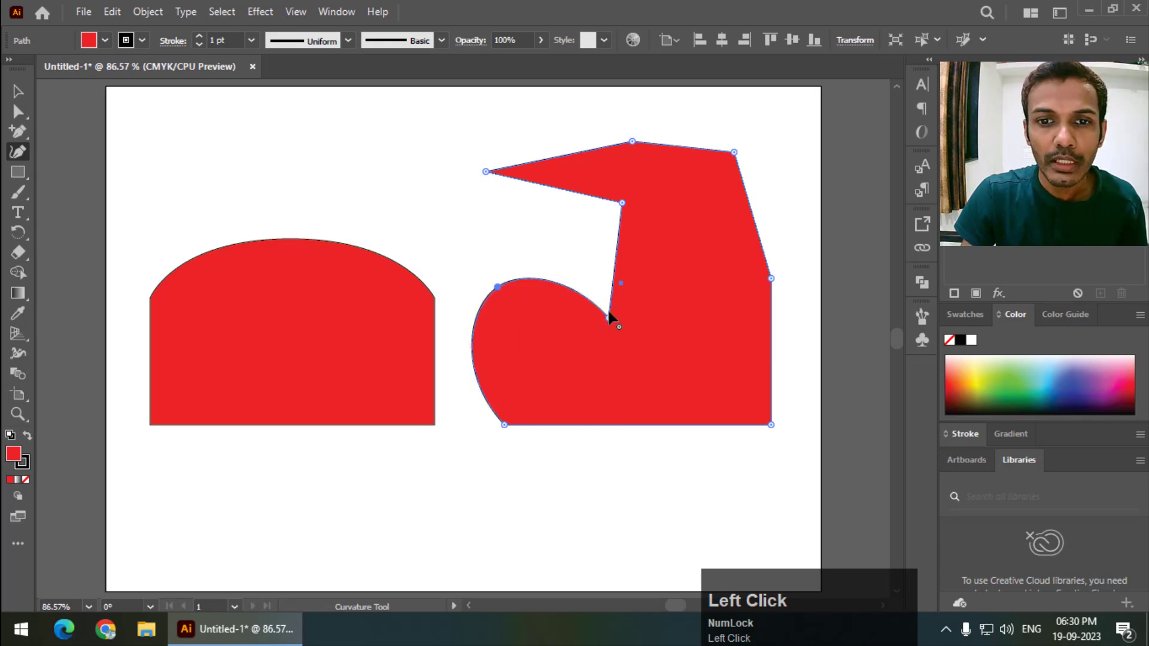
- Smooth the inner upper point and shift it to curve the upper-left cut
double_click(622, 204)
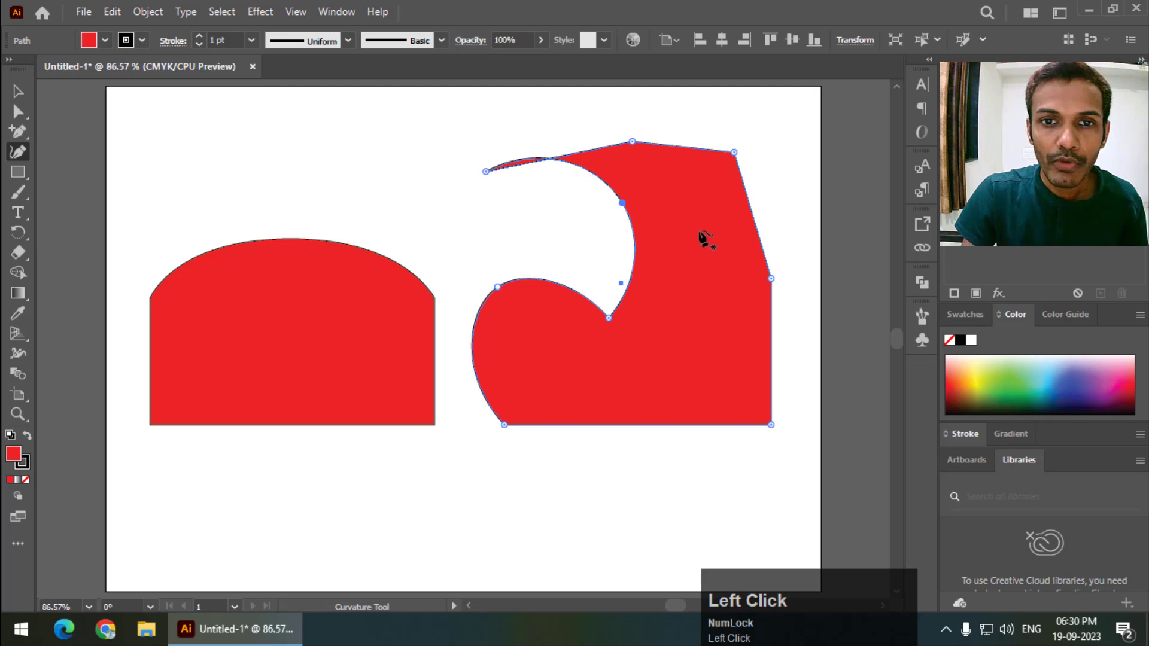
drag(622, 203, 607, 234)
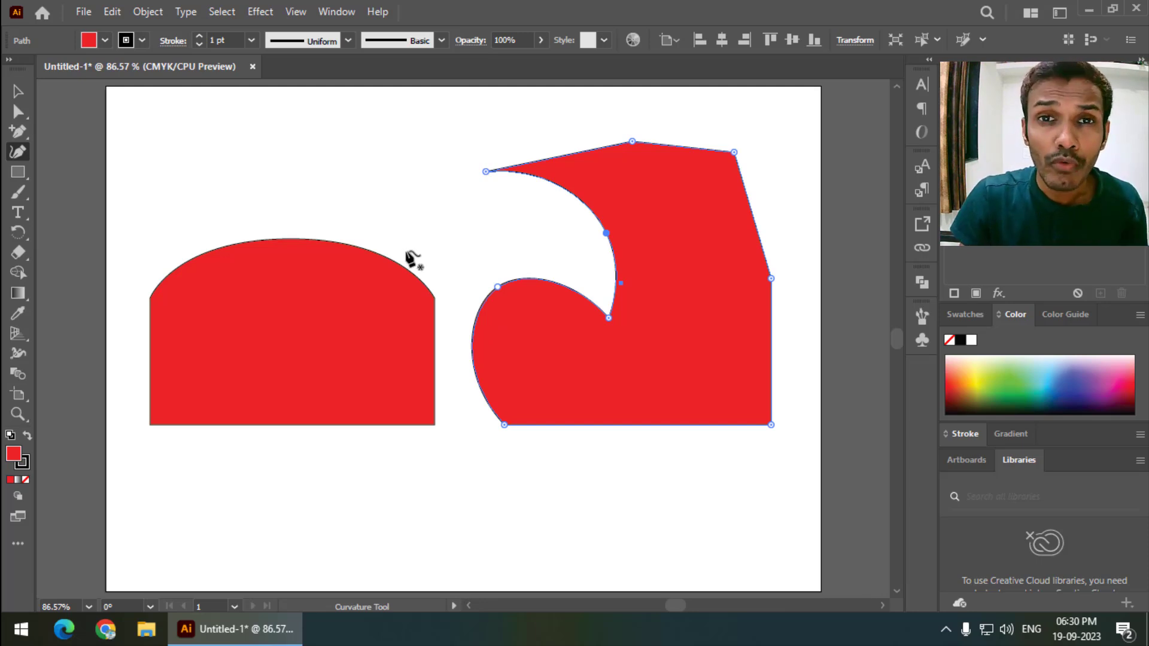
- Curve the bottom edge outward and pull the right edge inward into a concave curve
click(636, 425)
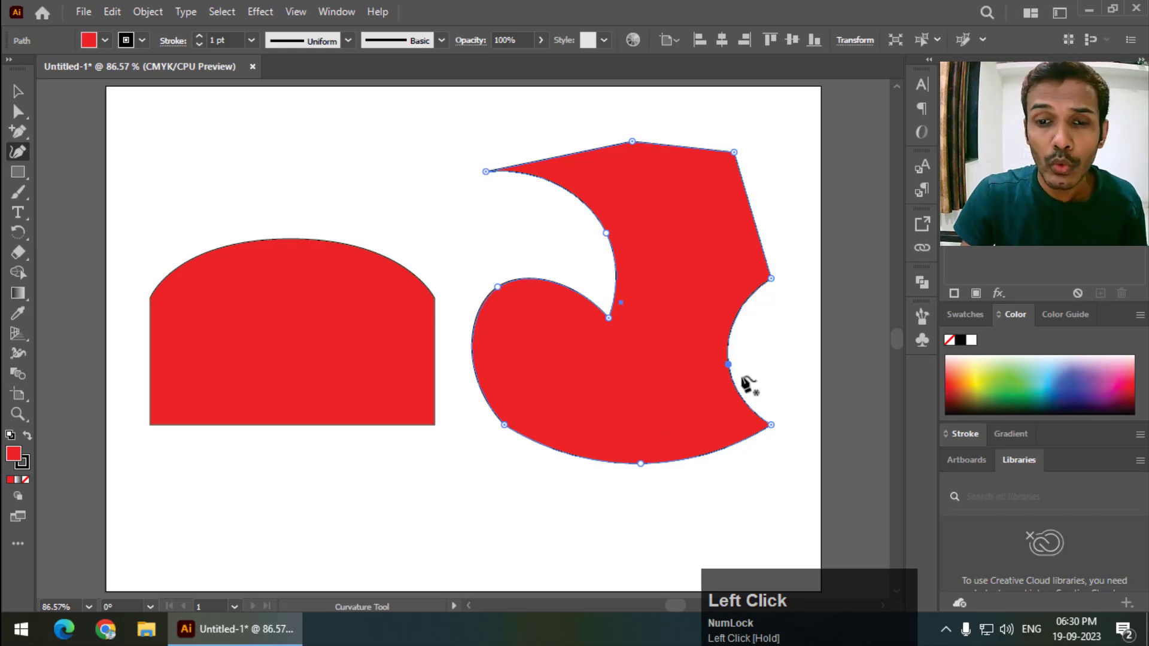
drag(729, 365, 683, 374)
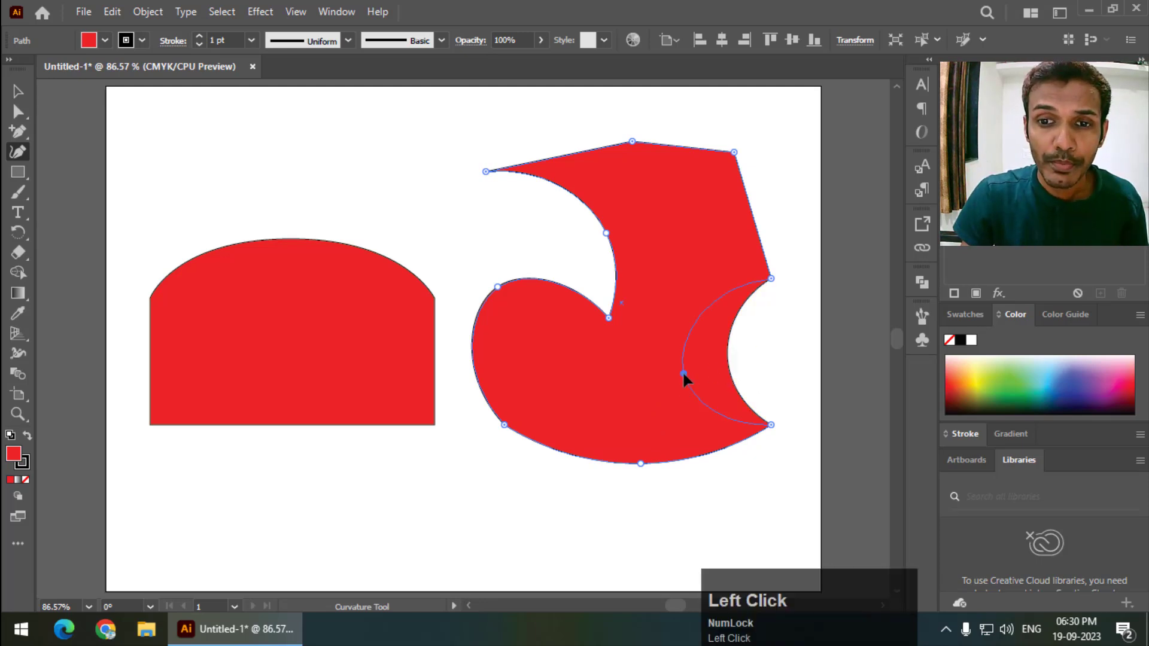